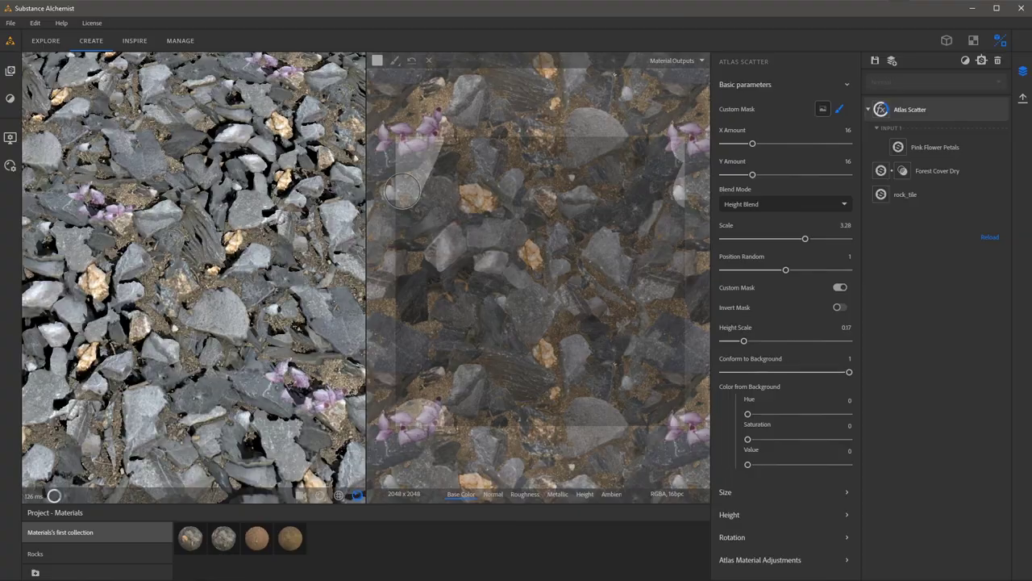
Step: Paint the Atlas Scatter petal mask and the Forest Cover Dry blend mask over the rock tile
mouse_move(402, 191)
mouse_down()
mouse_move(463, 154)
mouse_move(410, 265)
mouse_move(492, 108)
mouse_move(497, 146)
mouse_move(567, 129)
mouse_move(577, 177)
mouse_move(549, 162)
mouse_move(429, 187)
mouse_move(544, 266)
mouse_move(506, 314)
mouse_move(531, 369)
mouse_move(562, 394)
mouse_move(513, 319)
mouse_move(456, 400)
mouse_move(613, 372)
mouse_move(643, 419)
mouse_move(692, 391)
mouse_move(672, 325)
mouse_move(626, 415)
mouse_move(704, 283)
mouse_move(698, 181)
mouse_move(700, 341)
mouse_move(578, 414)
mouse_move(431, 351)
mouse_move(464, 394)
mouse_move(525, 418)
mouse_move(572, 406)
mouse_up()
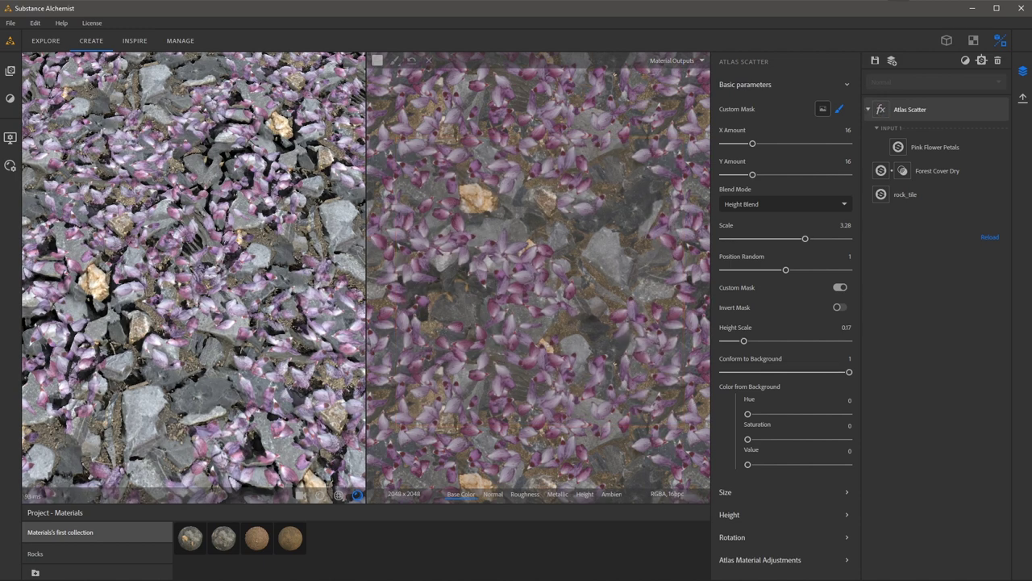
key(ctrl+z)
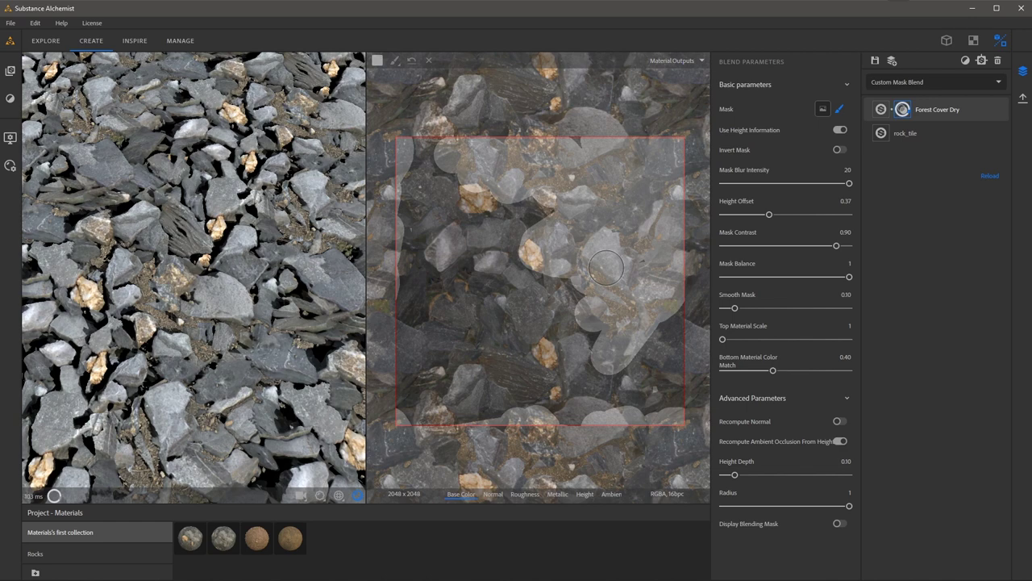
mouse_move(606, 268)
mouse_down()
mouse_move(565, 363)
mouse_move(691, 357)
mouse_move(686, 411)
mouse_up()
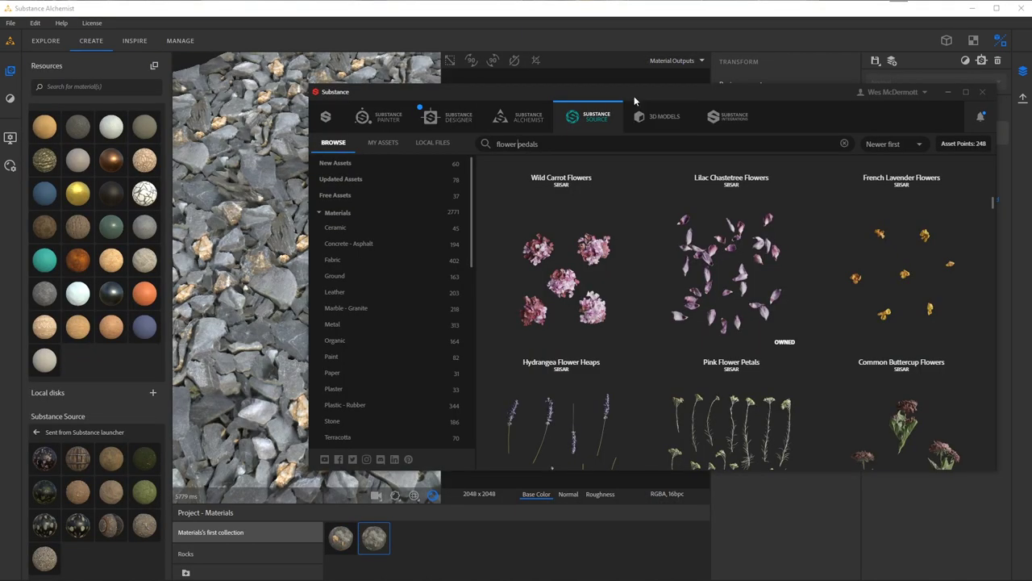
Step: Send the Pink Flower Petals asset to Substance Alchemist and apply it over the rock material as an Atlas Scatter
mouse_move(731, 256)
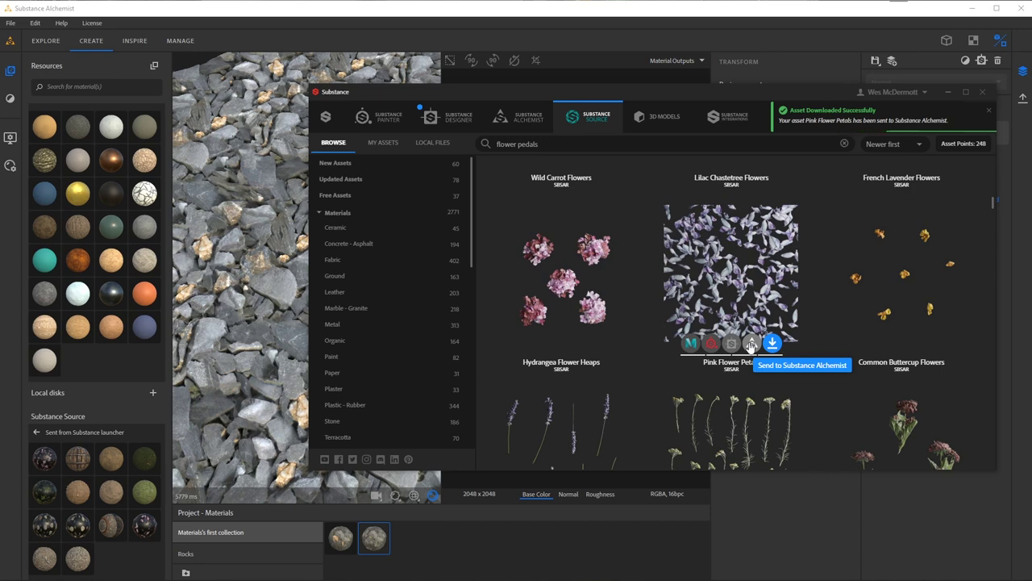
click(948, 92)
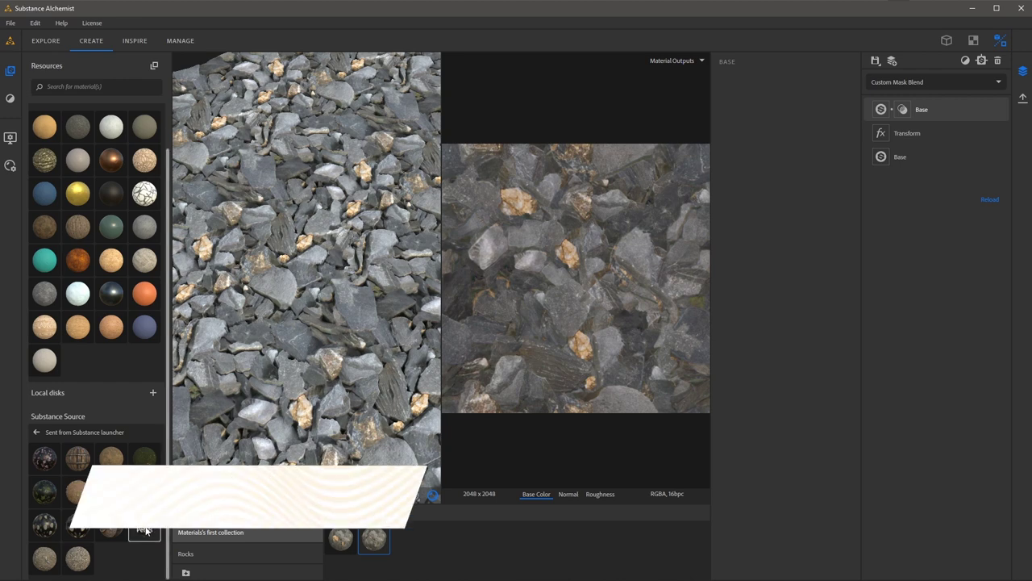
shift+drag(181, 539, 329, 280)
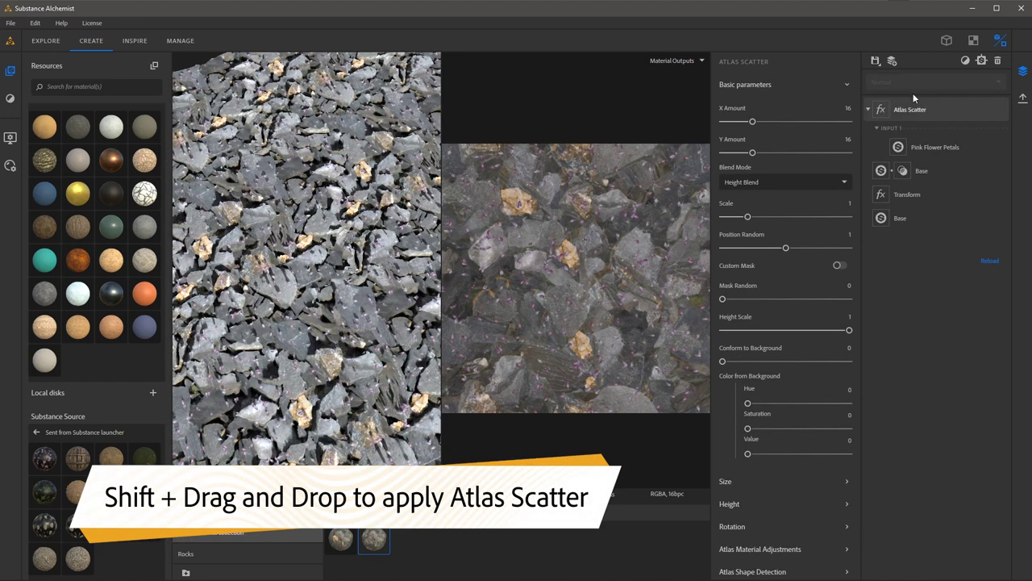
click(10, 72)
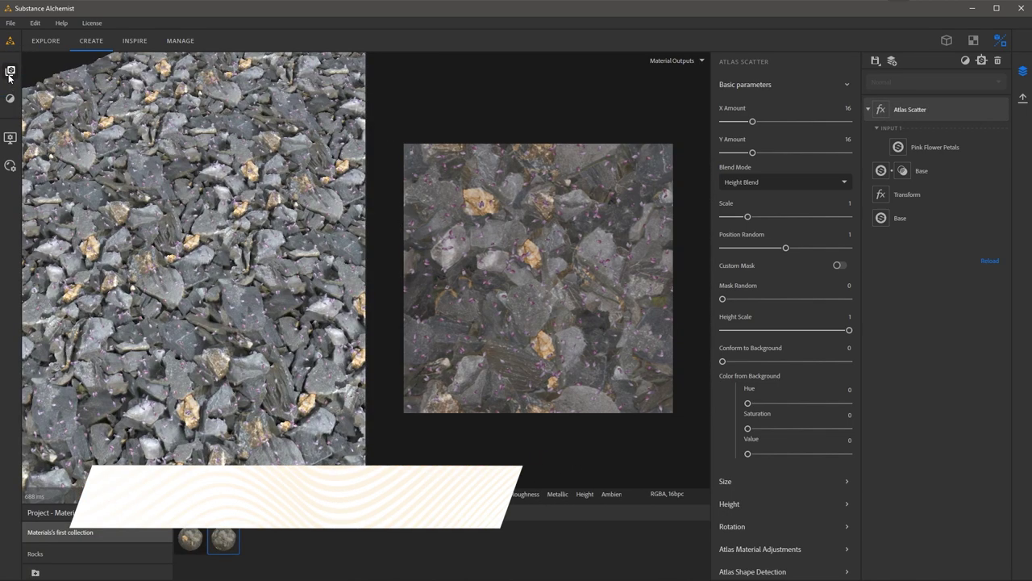
Step: Set the petal scatter's Scale to 3.45 and its Mask Random to 0.41
drag(748, 216, 810, 217)
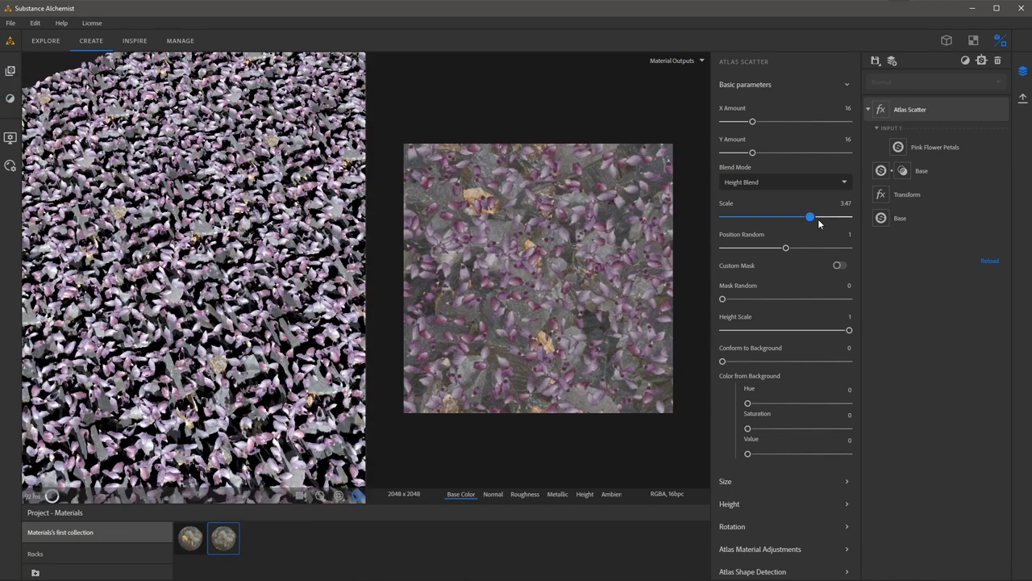
drag(722, 298, 774, 299)
scroll(759, 466, down, 3)
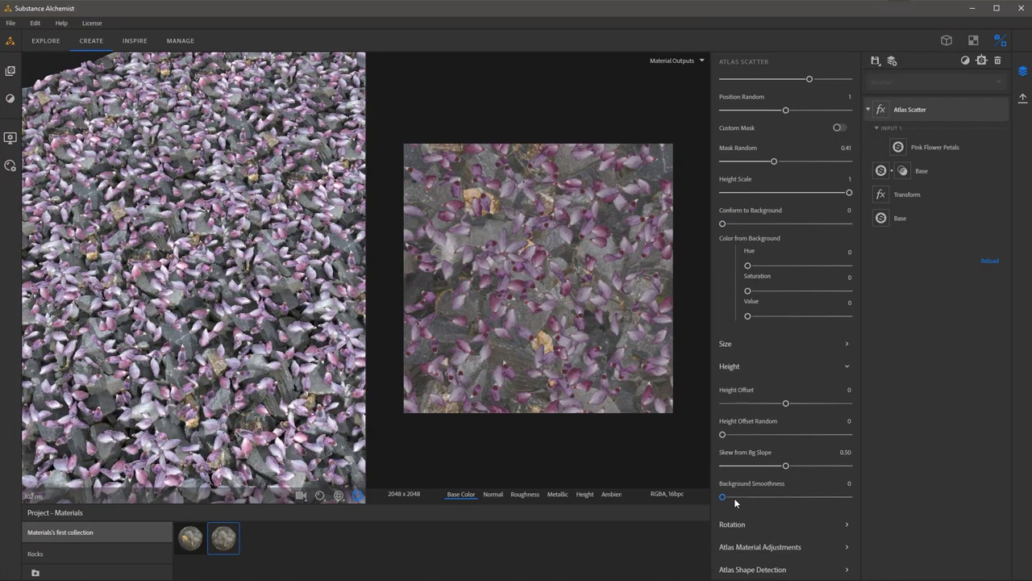
scroll(738, 496, up, 3)
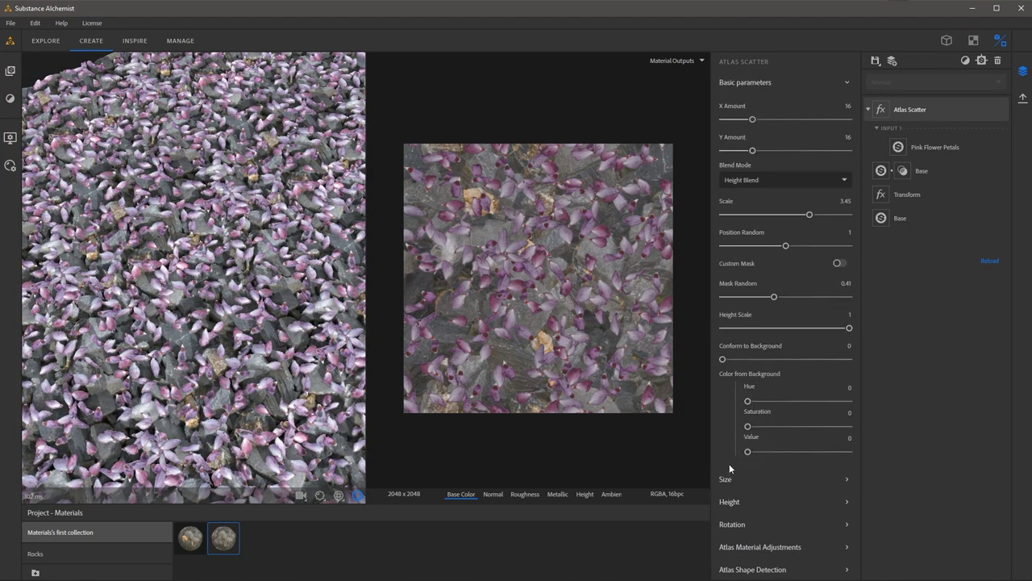
Step: Enable Recompute Ambient Occlusion in the atlas material adjustments and set Conform to Background to 1
click(752, 548)
scroll(762, 484, down, 3)
click(840, 539)
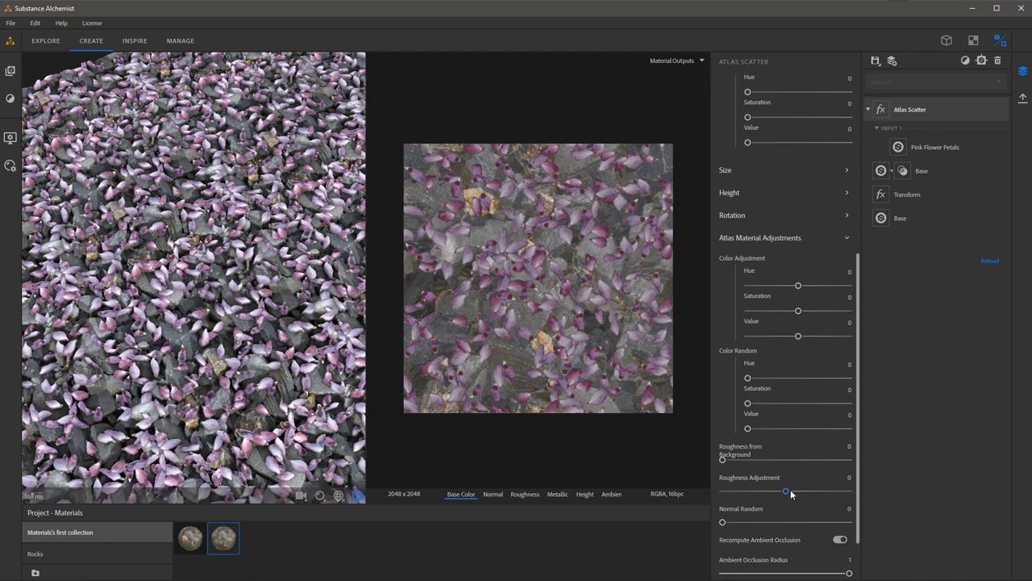
scroll(791, 492, up, 5)
drag(811, 350, 853, 364)
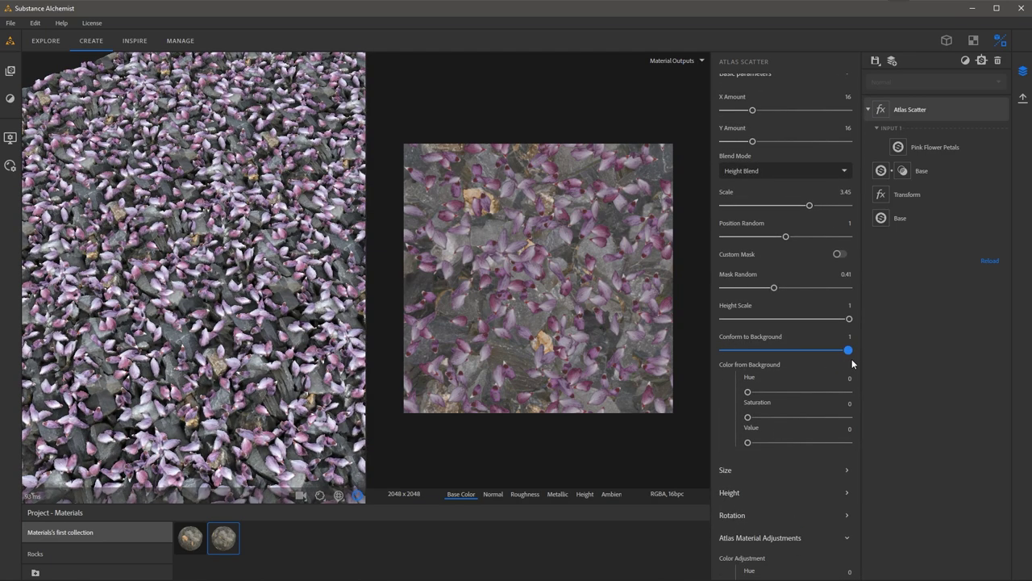
Step: Refine the petal scatter with Position Random 1.60, Mask Random 0.25, Height Scale 0.37 and Height Offset -0.11
drag(786, 236, 824, 236)
scroll(814, 266, down, 3)
click(730, 375)
drag(786, 411, 779, 412)
drag(850, 201, 769, 203)
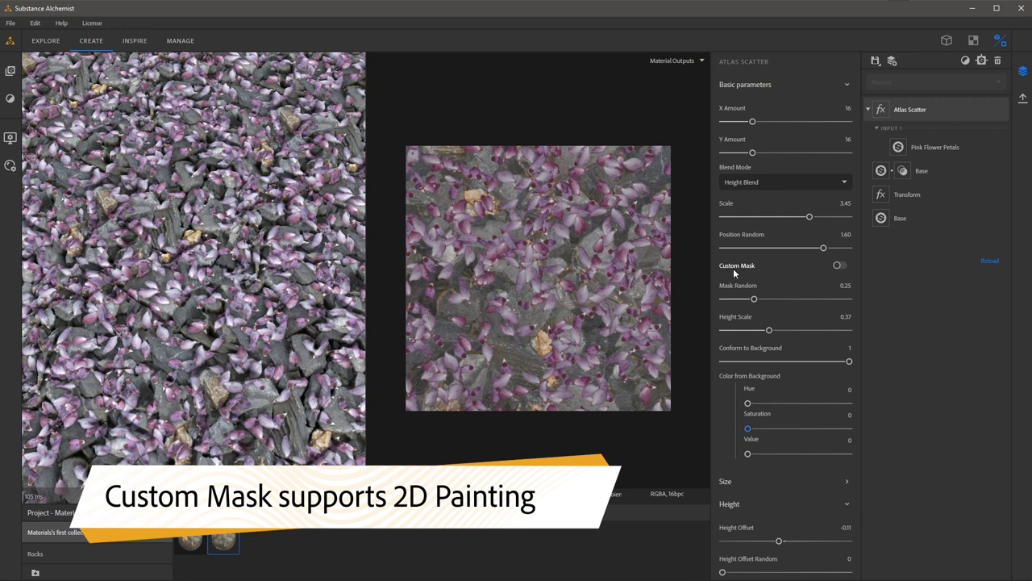
Step: Enable the scatter's custom mask and paint petals along the tile's vertical edges with a larger brush
click(839, 266)
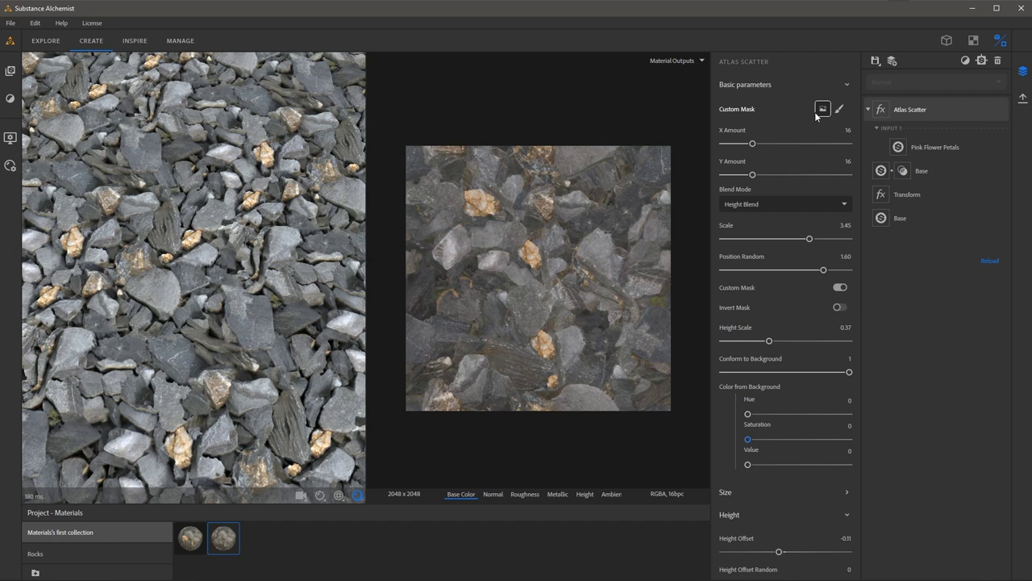
click(840, 109)
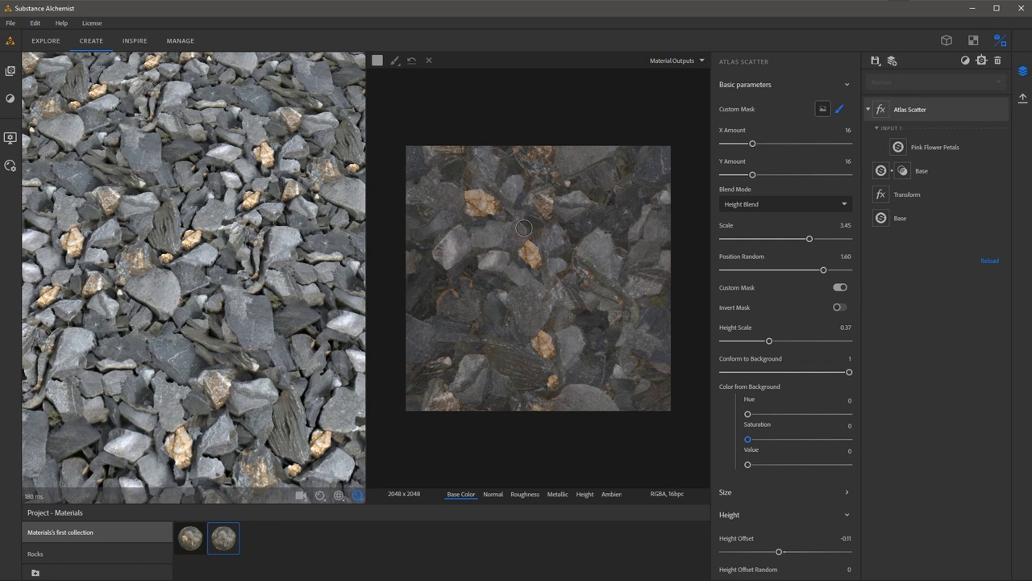
click(395, 60)
mouse_move(470, 96)
mouse_down()
mouse_move(537, 97)
mouse_move(506, 101)
mouse_up()
mouse_move(666, 185)
mouse_down()
mouse_move(660, 283)
mouse_move(674, 314)
mouse_move(654, 219)
mouse_move(670, 195)
mouse_move(639, 250)
mouse_move(639, 290)
mouse_move(680, 325)
mouse_move(663, 396)
mouse_move(661, 317)
mouse_move(640, 405)
mouse_move(666, 359)
mouse_move(675, 258)
mouse_move(660, 186)
mouse_move(611, 137)
mouse_move(660, 175)
mouse_move(640, 308)
mouse_move(412, 355)
mouse_move(591, 393)
mouse_move(602, 154)
mouse_move(657, 334)
mouse_move(416, 254)
mouse_move(651, 170)
mouse_move(590, 402)
mouse_move(626, 194)
mouse_up()
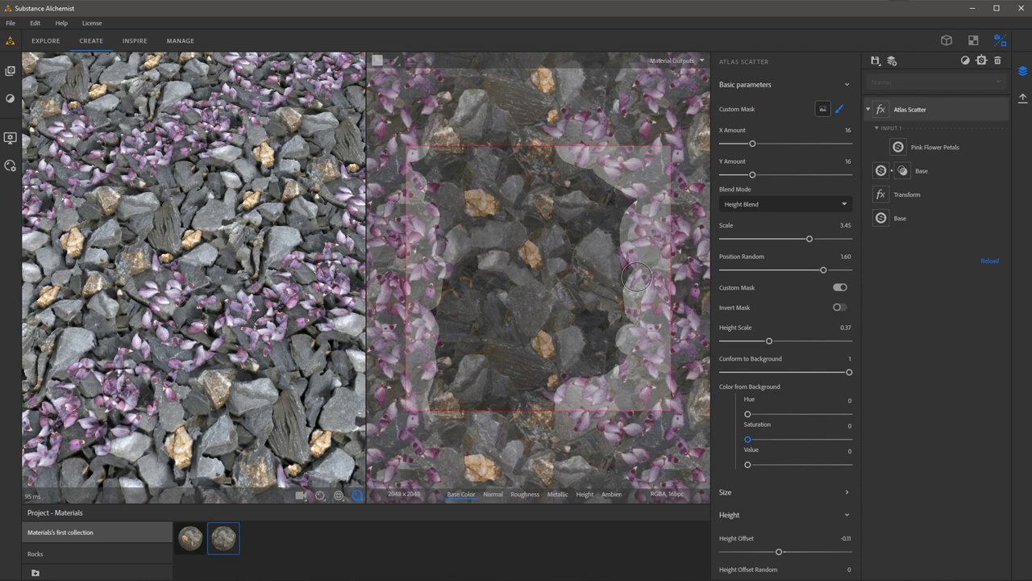
key(Escape)
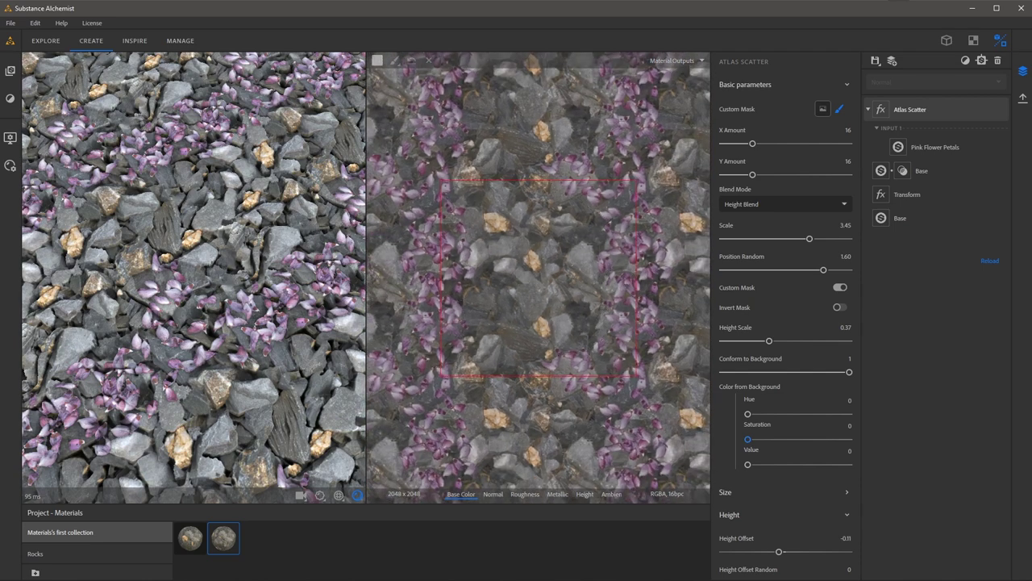
Step: Extend the painted petal mask across the middle and lower part of the tile
mouse_move(561, 202)
mouse_down()
mouse_move(528, 196)
mouse_move(543, 190)
mouse_move(553, 244)
mouse_move(595, 207)
mouse_move(587, 327)
mouse_move(523, 352)
mouse_up()
scroll(523, 352, up, 3)
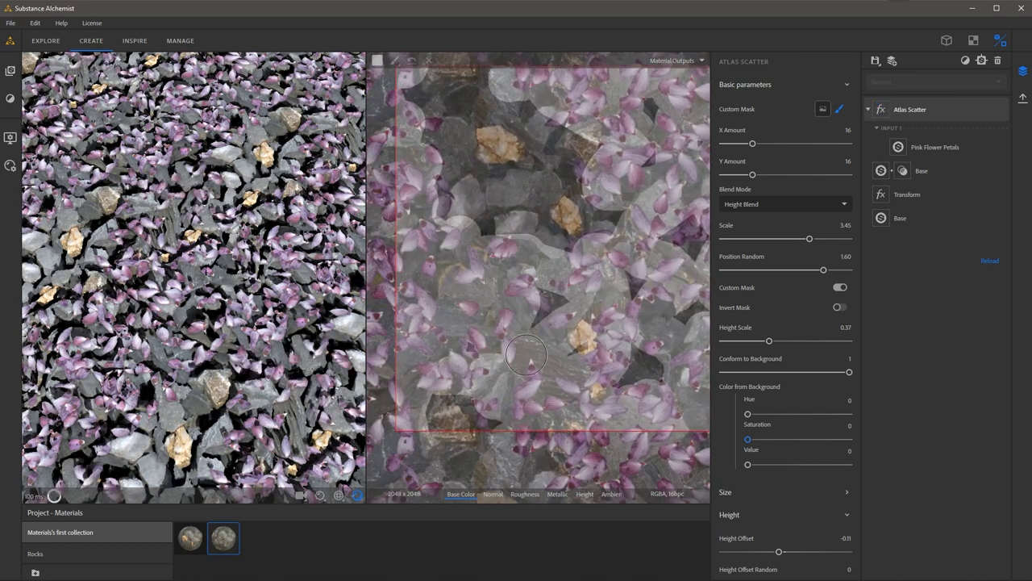
scroll(526, 355, down, 3)
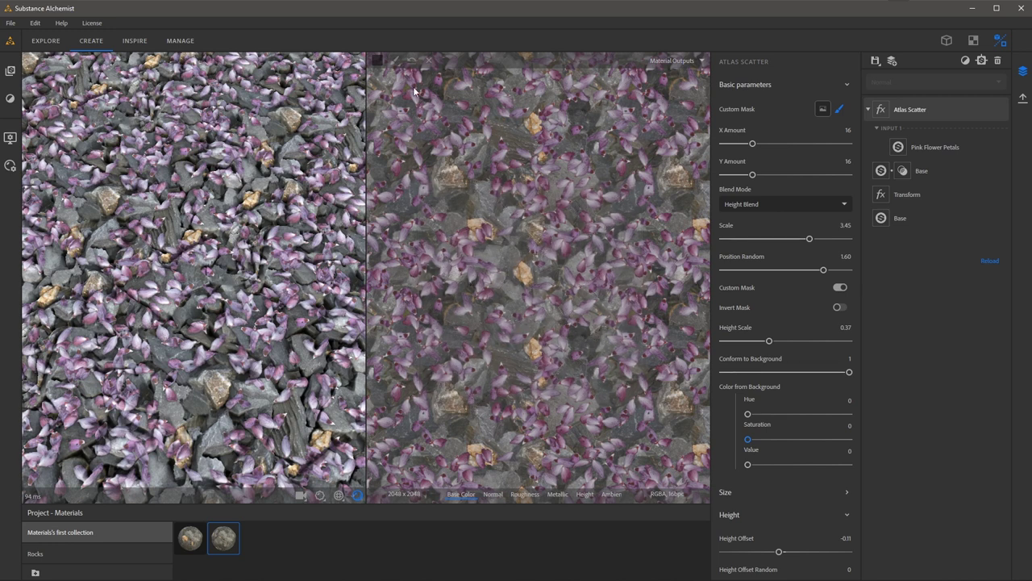
Step: Adjust the grayscale brush color and paint over the petal mask near the middle of the tile
click(378, 63)
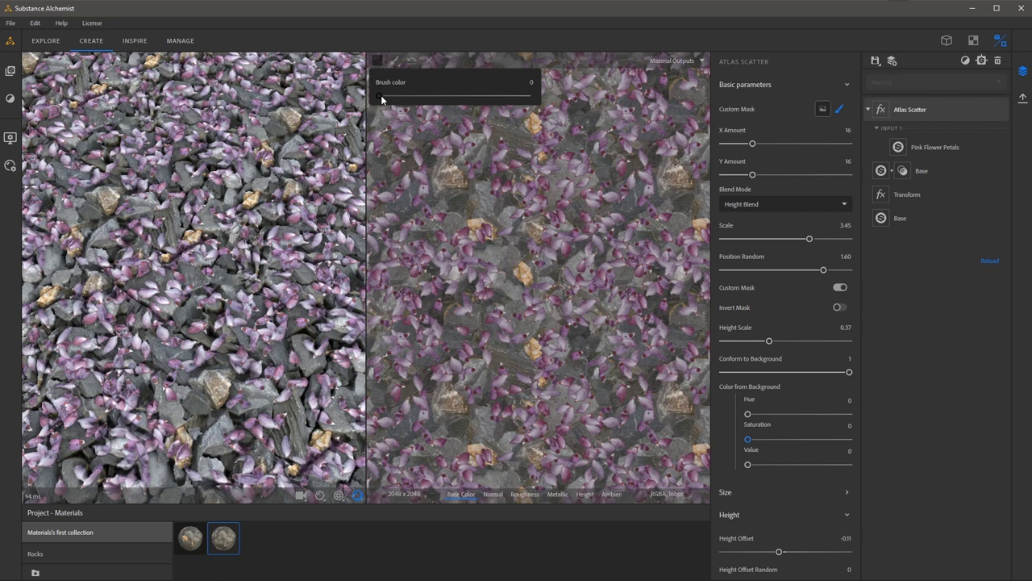
drag(381, 96, 528, 95)
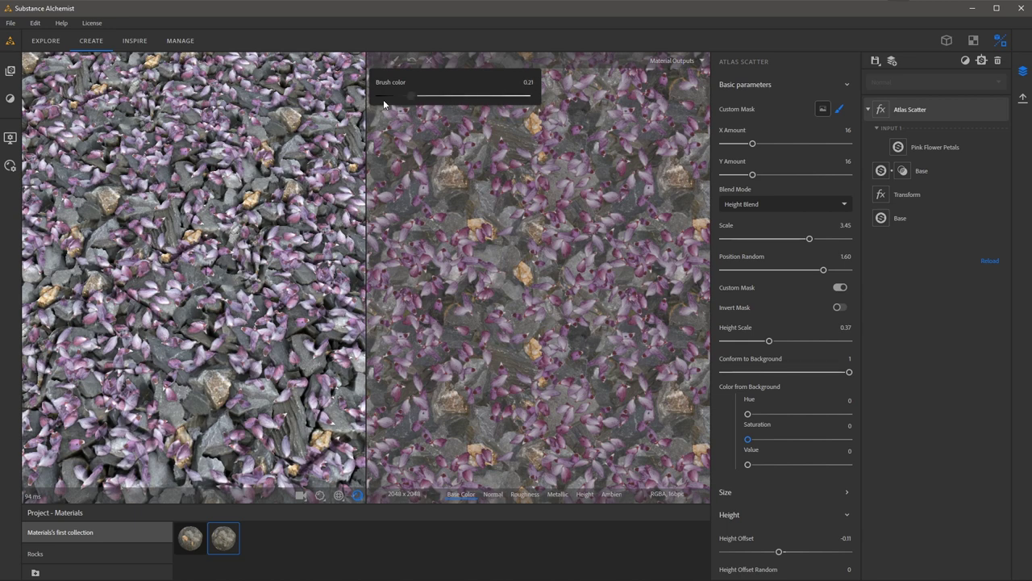
mouse_move(546, 242)
mouse_down()
mouse_move(524, 262)
mouse_move(539, 276)
mouse_move(534, 229)
mouse_move(579, 286)
mouse_move(538, 311)
mouse_move(513, 242)
mouse_move(485, 210)
mouse_move(481, 276)
mouse_move(506, 320)
mouse_move(519, 290)
mouse_move(484, 272)
mouse_move(485, 234)
mouse_move(464, 311)
mouse_move(510, 350)
mouse_move(497, 313)
mouse_move(553, 343)
mouse_move(562, 319)
mouse_move(550, 337)
mouse_move(493, 311)
mouse_move(562, 370)
mouse_move(599, 324)
mouse_move(620, 333)
mouse_move(556, 344)
mouse_move(502, 258)
mouse_up()
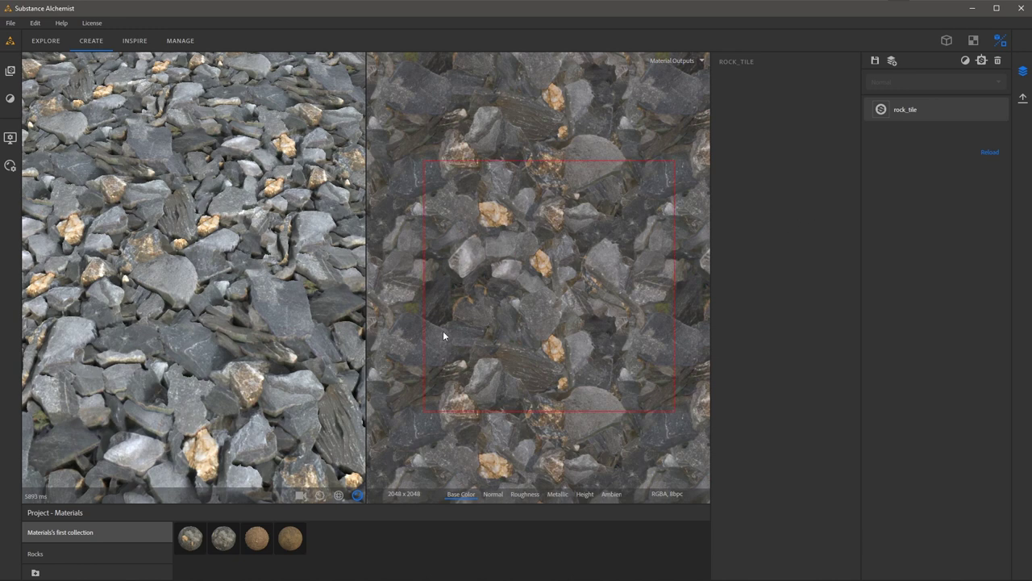
Step: Add the Forest Cover Dry material above rock_tile and set its blend mode to Custom Mask Blend
drag(292, 539, 922, 120)
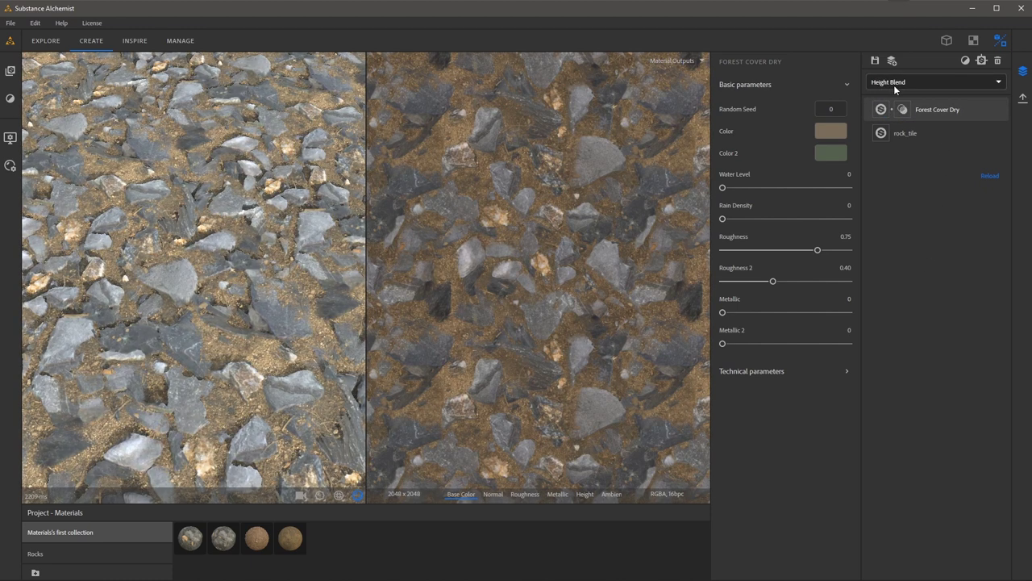
click(903, 109)
mouse_move(787, 156)
mouse_down()
mouse_move(767, 156)
mouse_move(786, 156)
mouse_up()
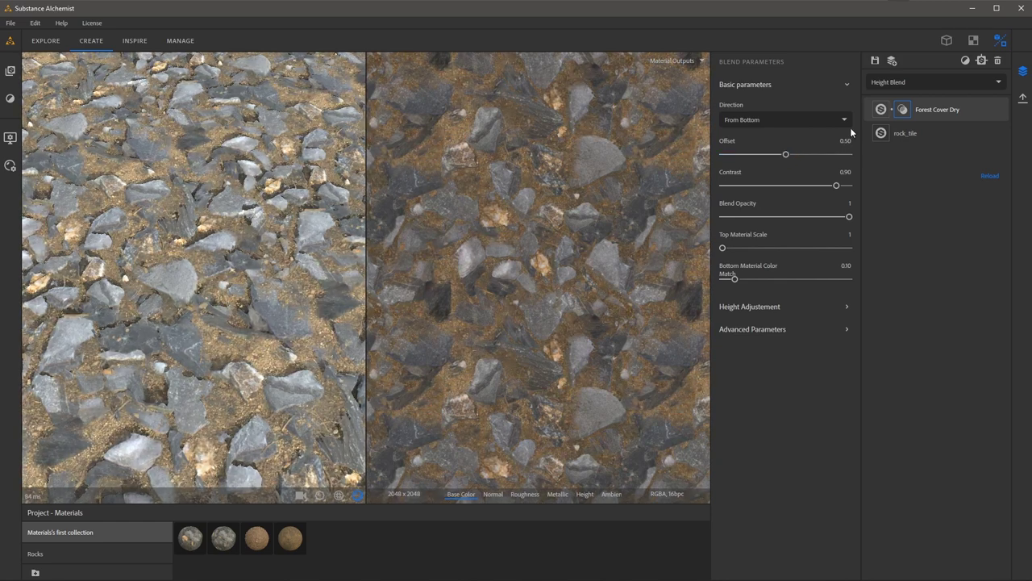
click(922, 81)
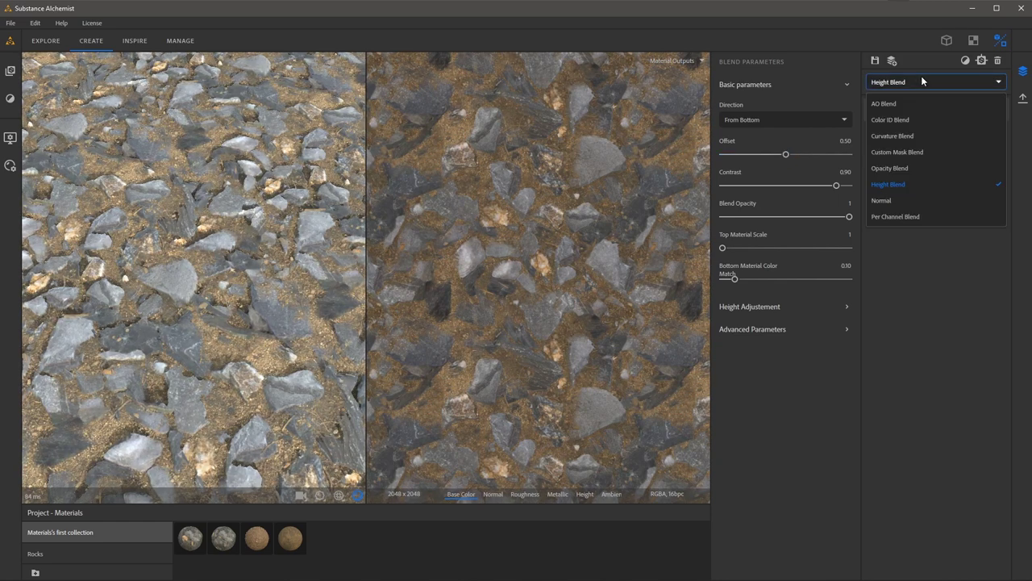
click(921, 153)
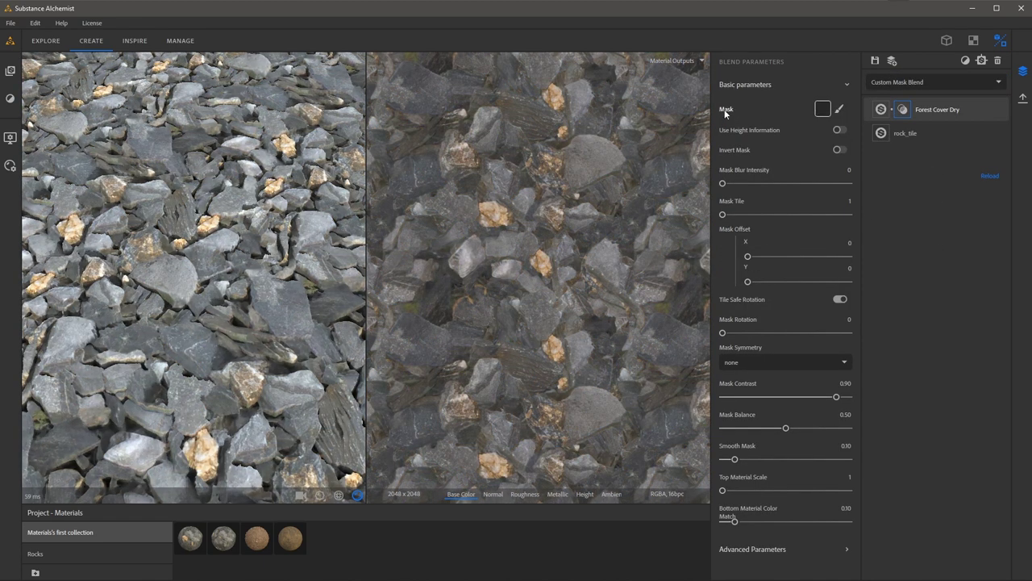
Step: Paint the Forest Cover Dry mask with a larger brush down one side of the tile and in toward its center
click(840, 110)
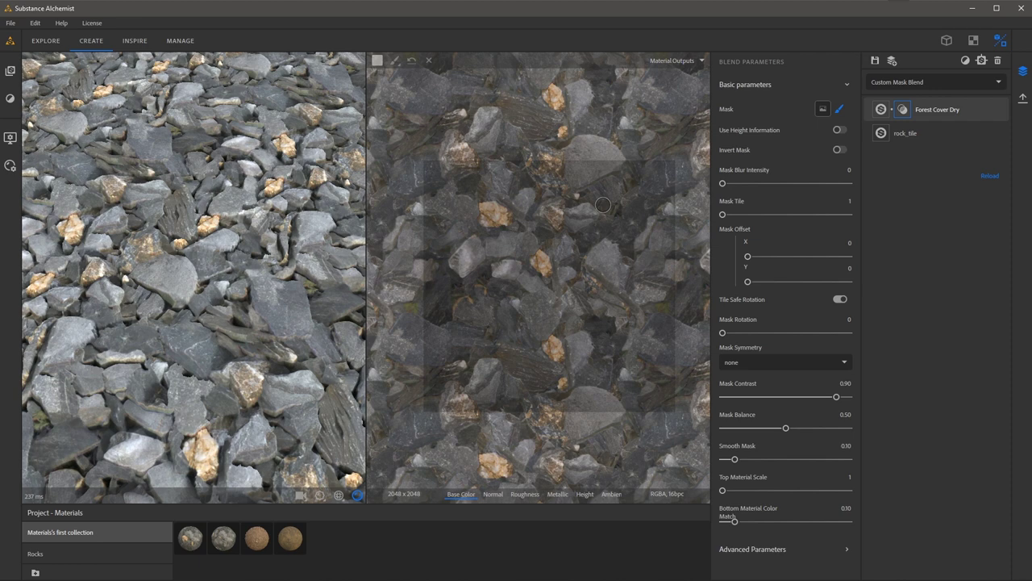
click(394, 60)
drag(525, 97, 552, 96)
mouse_move(609, 168)
mouse_down()
mouse_move(634, 165)
mouse_move(620, 191)
mouse_move(670, 240)
mouse_move(667, 273)
mouse_move(426, 309)
mouse_move(629, 373)
mouse_up()
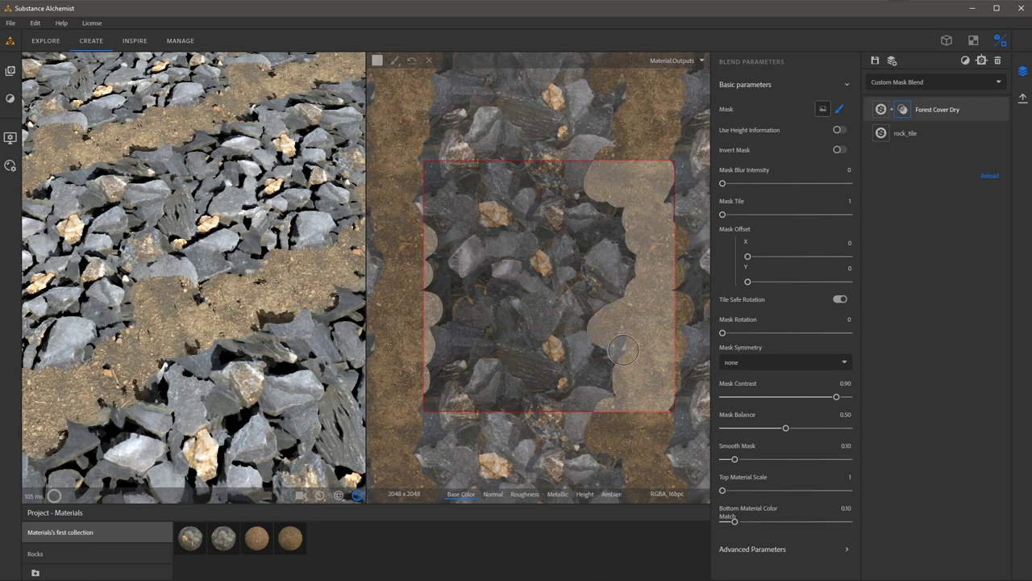
mouse_move(623, 349)
mouse_down()
mouse_move(595, 317)
mouse_move(584, 270)
mouse_move(580, 360)
mouse_move(566, 282)
mouse_move(564, 311)
mouse_up()
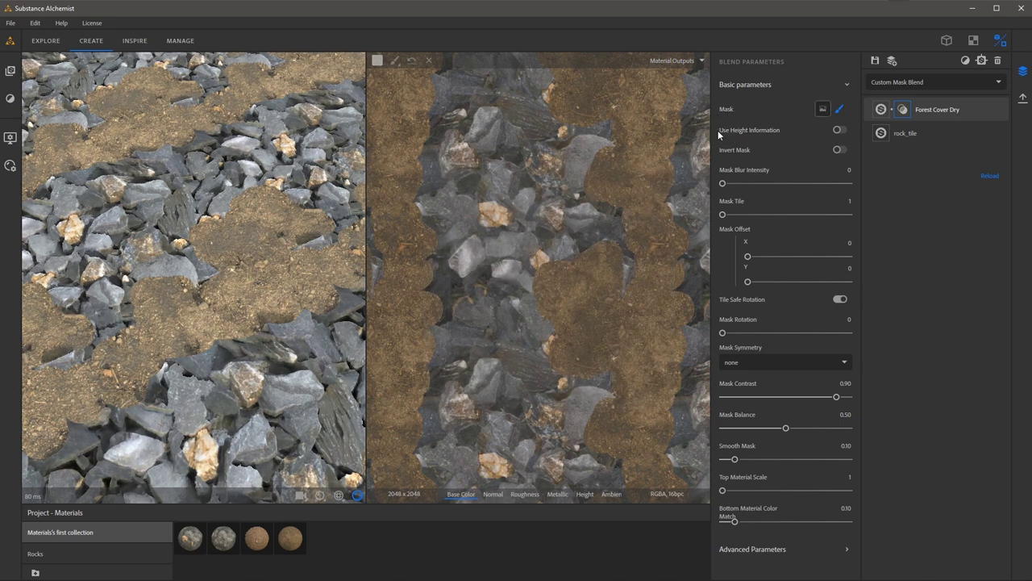
Step: Enable Use Height Information with Mask Blur Intensity 6.29 and Mask Balance 0.66, and extend the painted ground mask
click(839, 129)
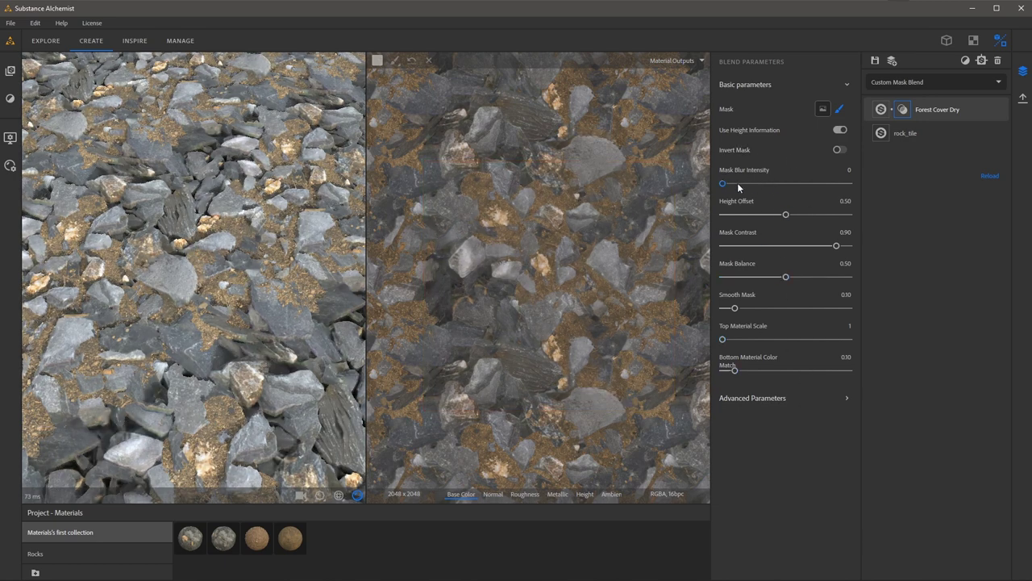
drag(738, 186, 763, 184)
drag(783, 279, 805, 278)
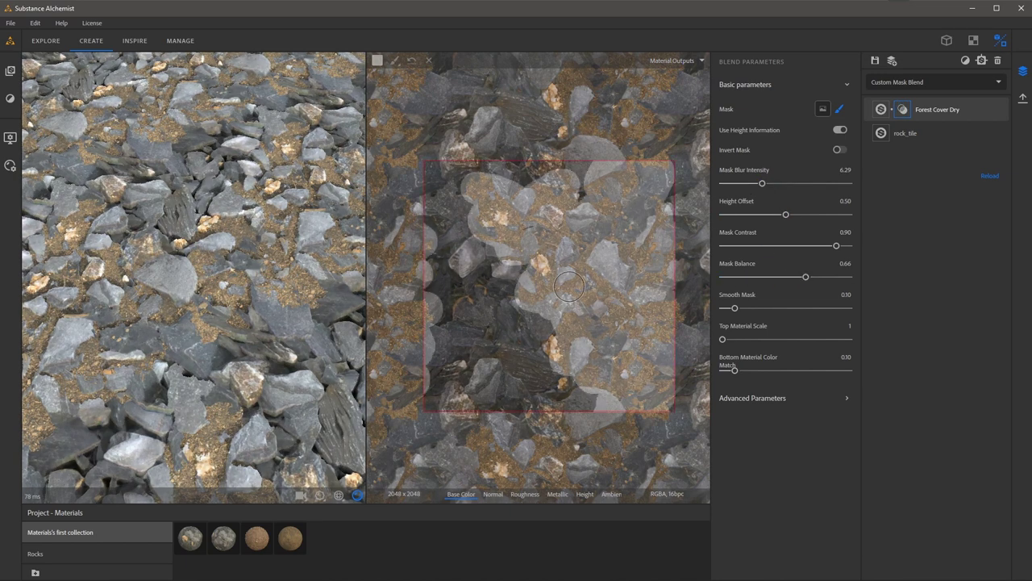
mouse_move(457, 368)
mouse_down()
mouse_move(442, 393)
mouse_move(506, 394)
mouse_move(452, 365)
mouse_up()
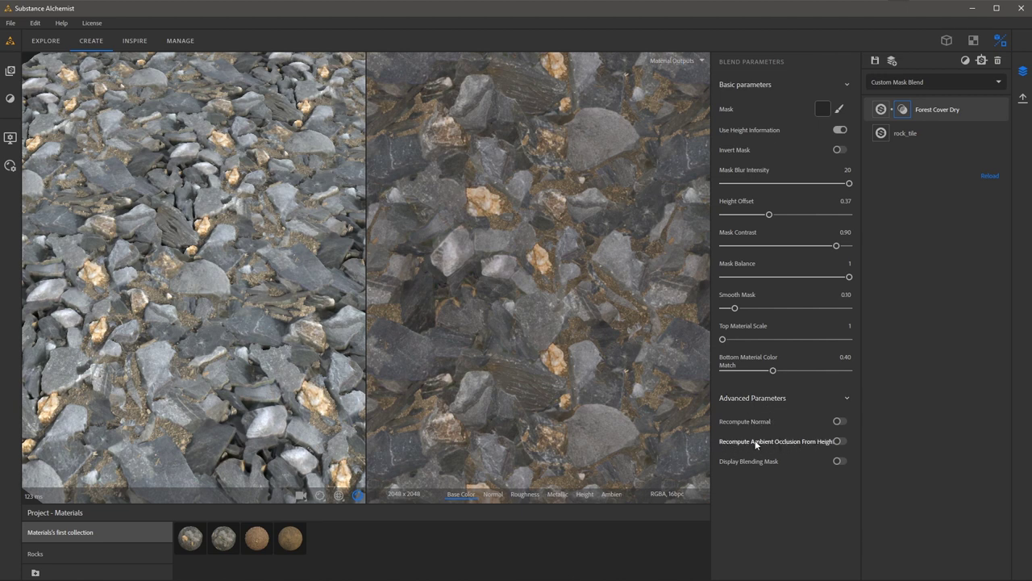
Step: Enable Recompute Ambient Occlusion From Height for the blend and compare the ambient occlusion output with and without it
click(839, 441)
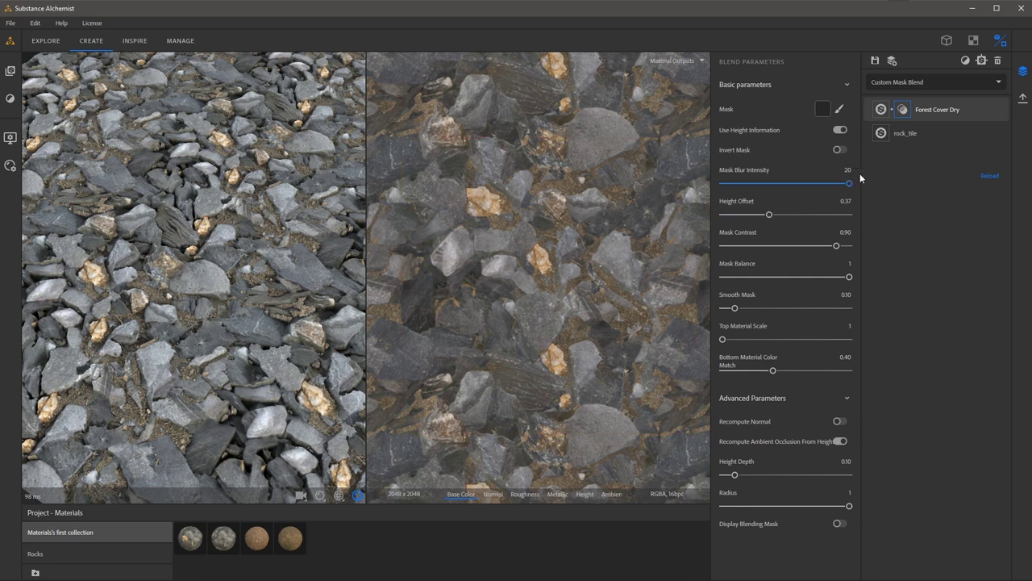
click(612, 493)
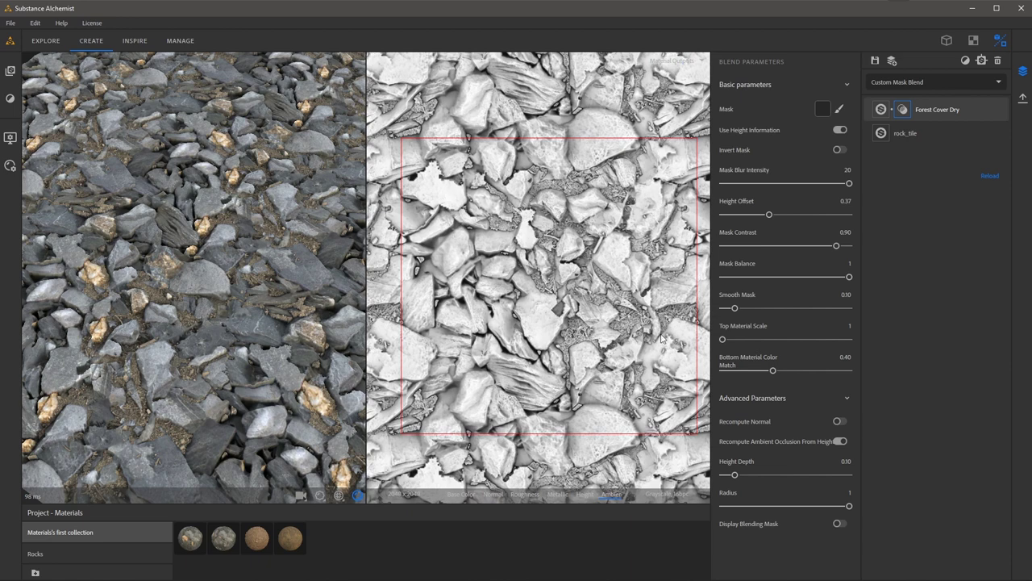
click(840, 441)
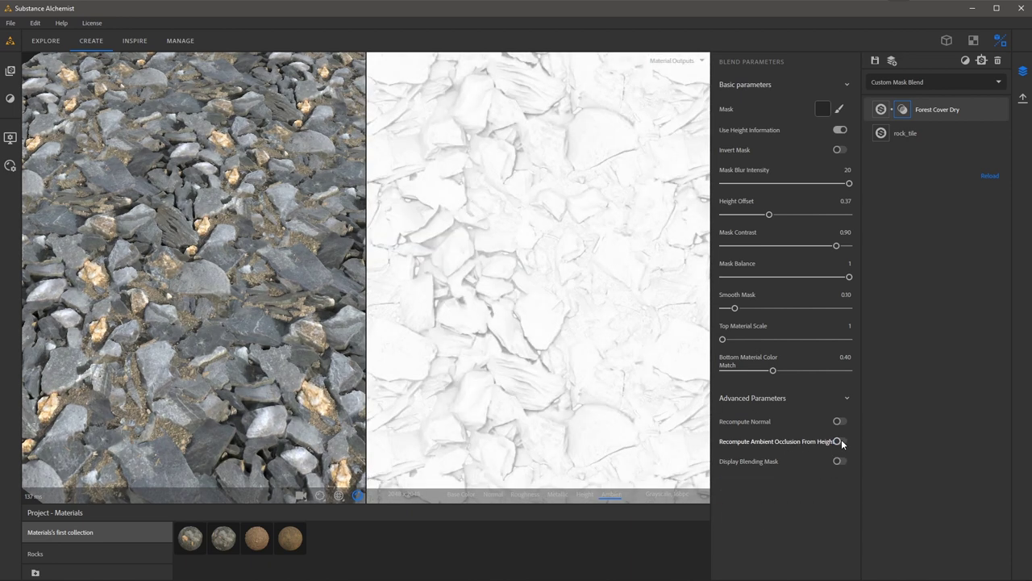
click(840, 441)
Step: Paint the Forest Cover Dry mask across the upper edge and down the sides of the rock tile
click(839, 108)
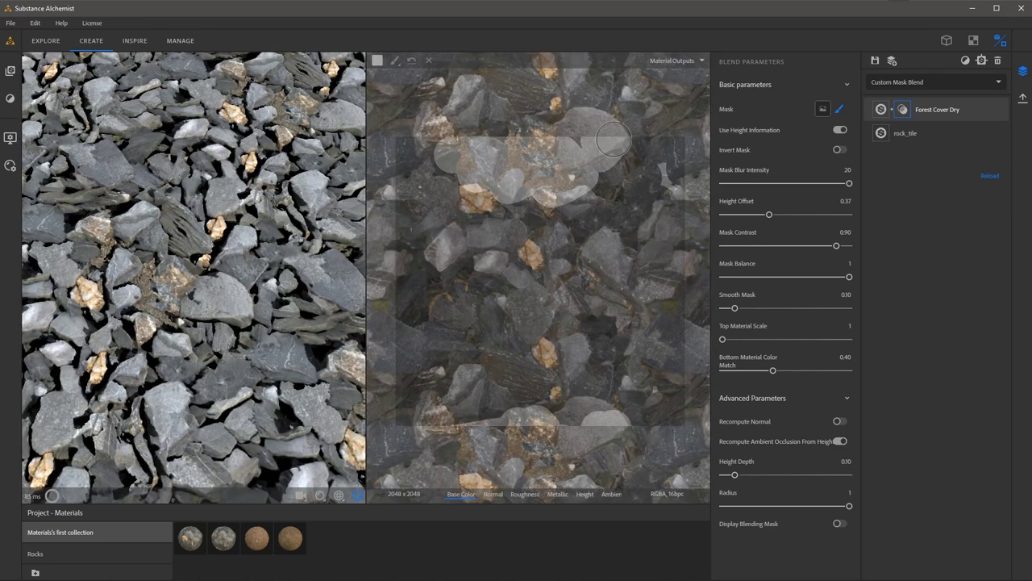
mouse_move(613, 141)
mouse_down()
mouse_move(603, 202)
mouse_move(684, 157)
mouse_move(663, 300)
mouse_move(675, 232)
mouse_move(639, 303)
mouse_move(604, 308)
mouse_move(646, 228)
mouse_move(641, 215)
mouse_move(577, 219)
mouse_move(593, 275)
mouse_move(525, 332)
mouse_move(567, 377)
mouse_move(677, 346)
mouse_move(398, 371)
mouse_move(683, 392)
mouse_move(536, 408)
mouse_move(546, 142)
mouse_move(455, 414)
mouse_move(655, 358)
mouse_move(406, 338)
mouse_move(447, 388)
mouse_move(559, 146)
mouse_move(642, 388)
mouse_move(690, 370)
mouse_move(705, 387)
mouse_move(668, 302)
mouse_move(702, 214)
mouse_move(668, 395)
mouse_up()
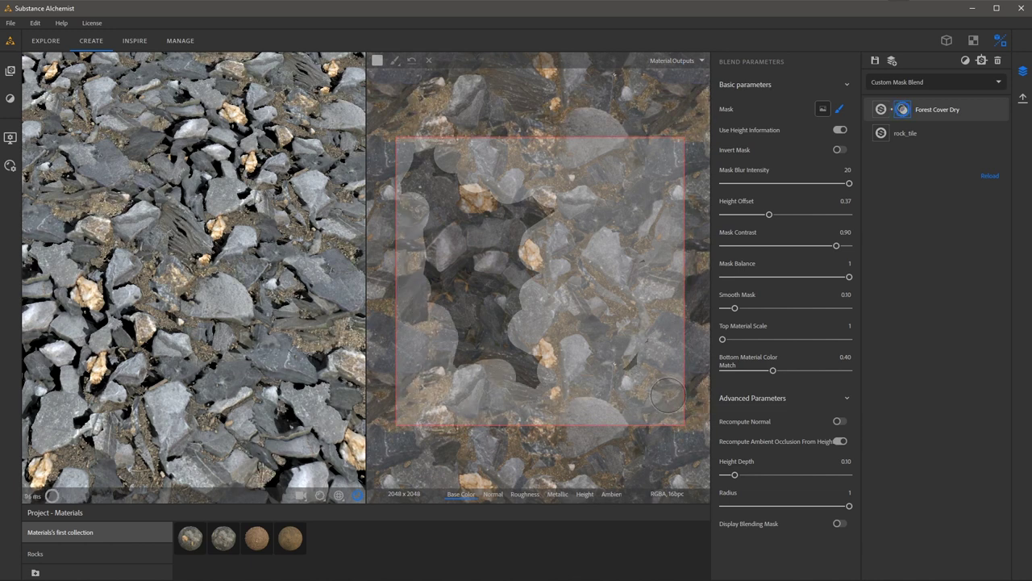